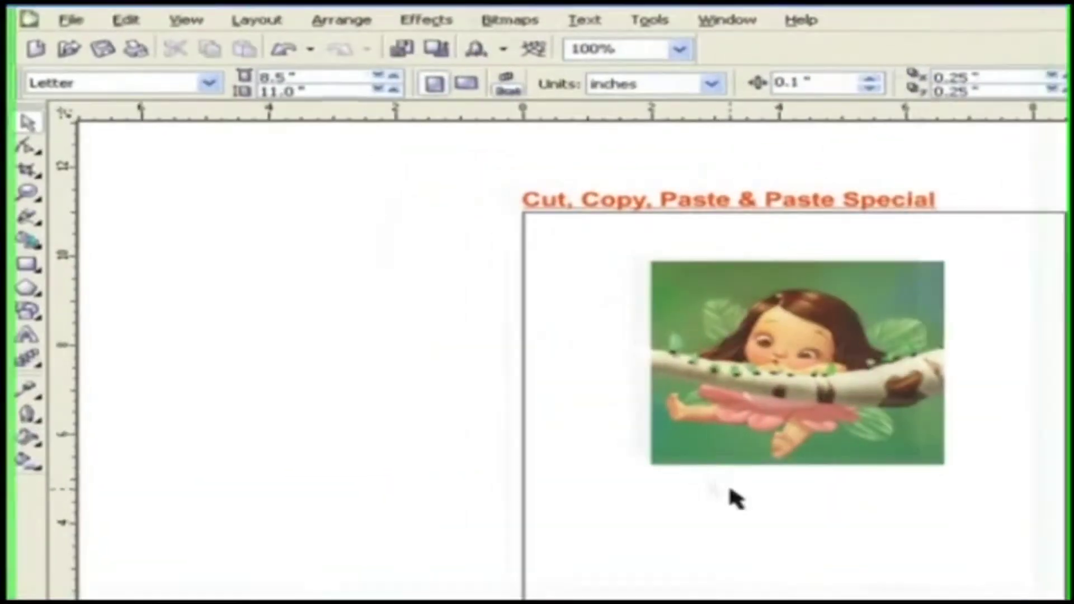
Copy the girl-on-a-branch bitmap and paste a duplicate directly on top of it.
left_click(550, 292)
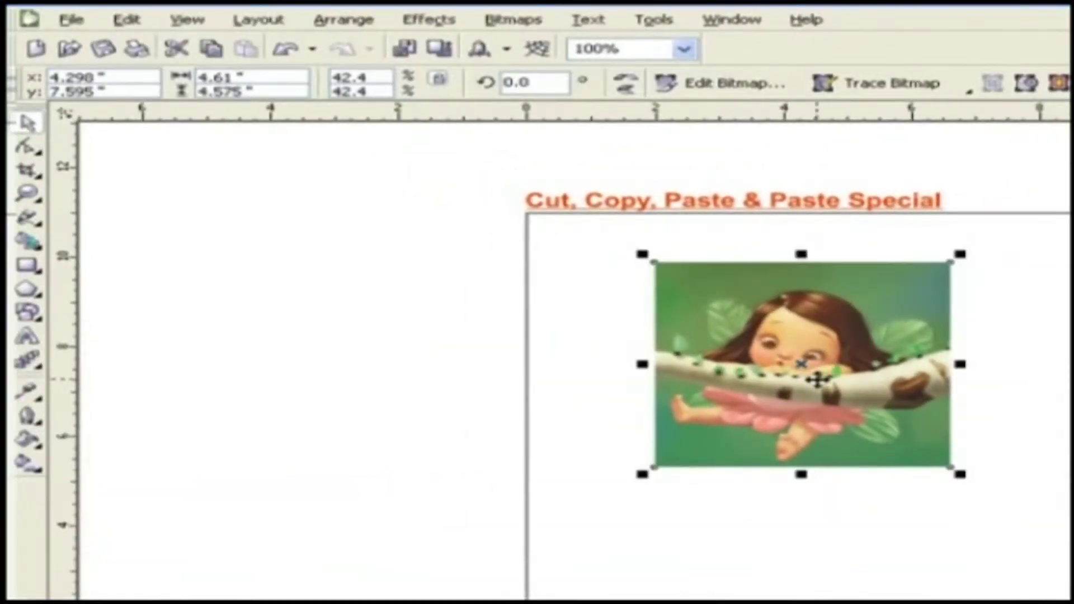
left_click(127, 20)
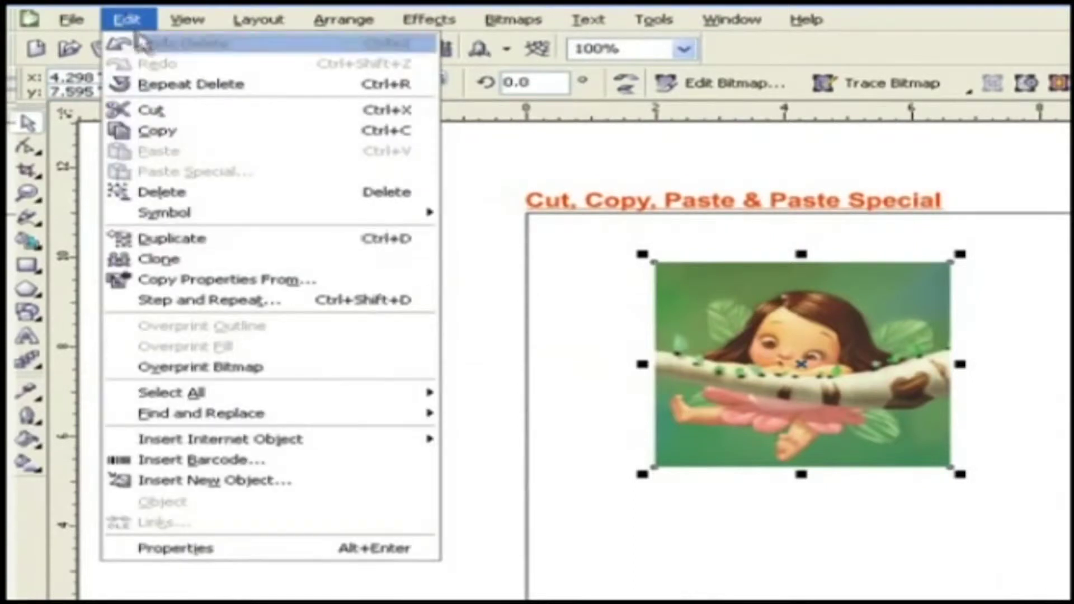
left_click(162, 131)
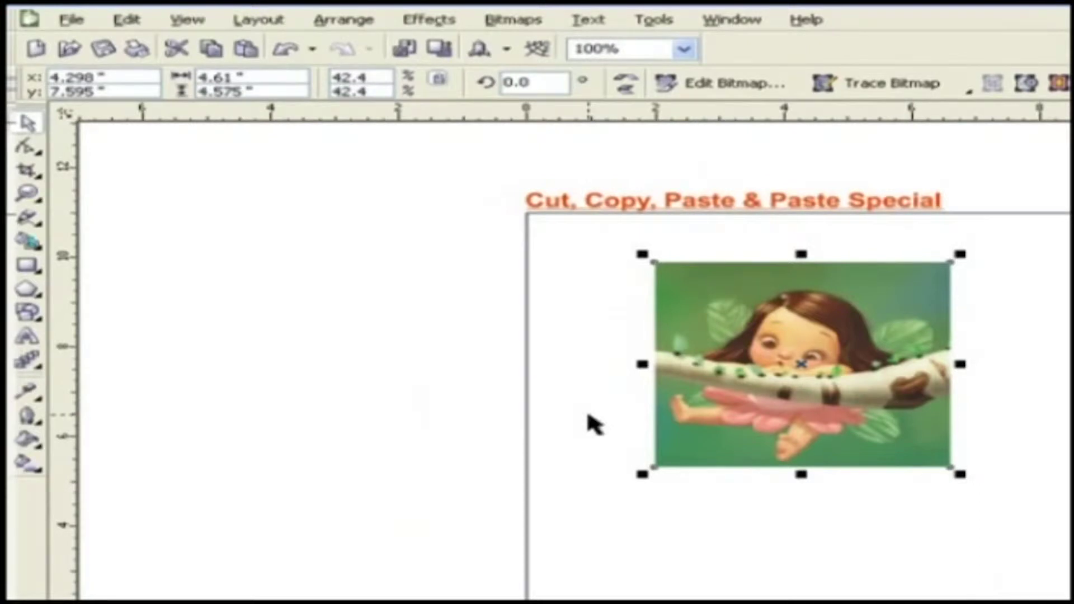
left_click(127, 20)
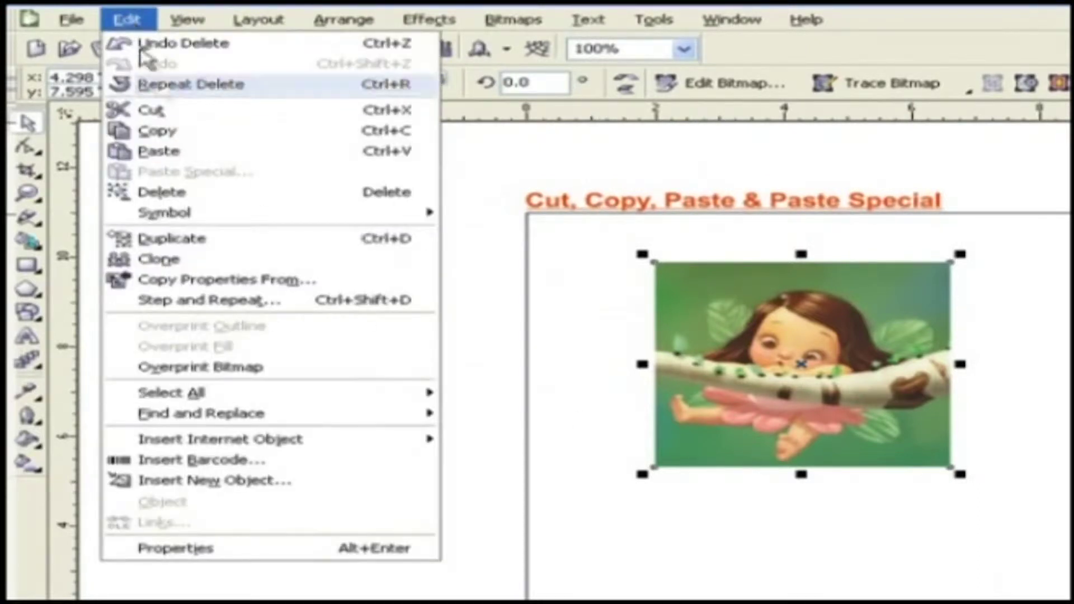
left_click(184, 152)
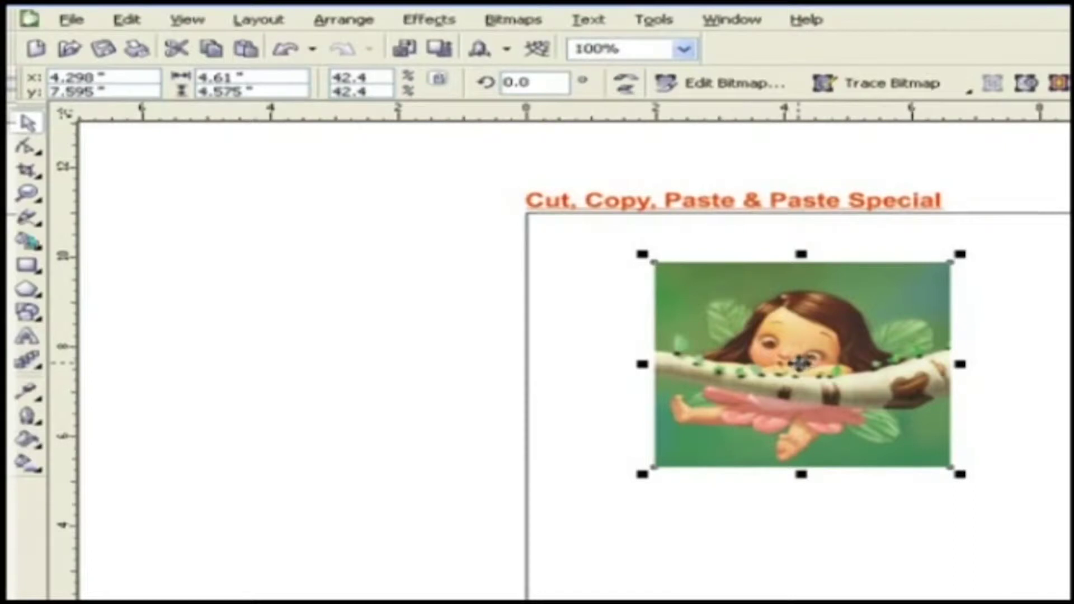
Drag the pasted duplicate left beside the original bitmap and deselect it.
left_click_drag(801, 365, 481, 364)
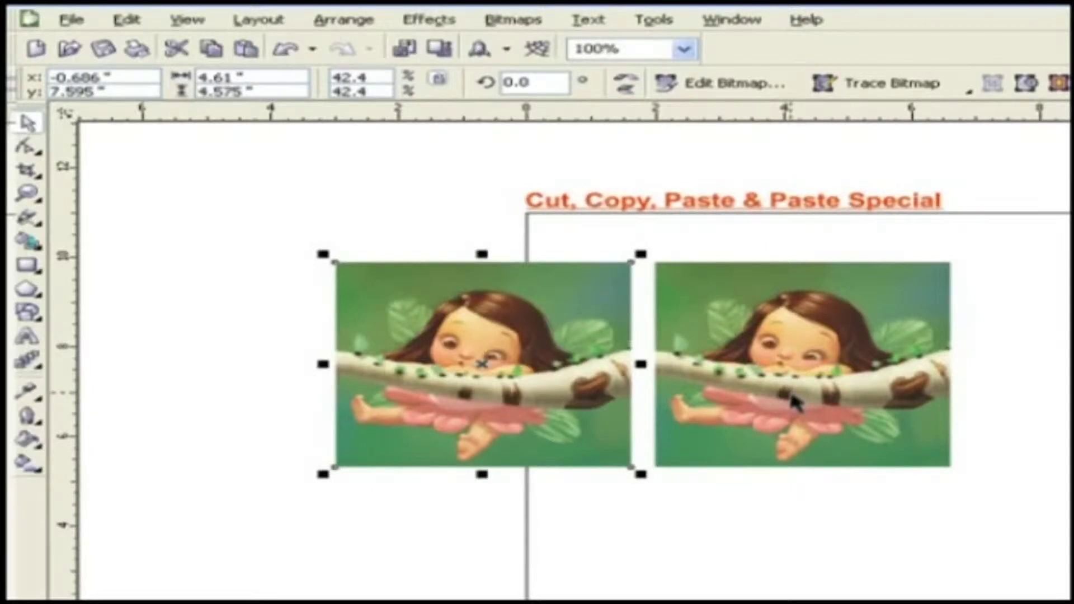
left_click(664, 527)
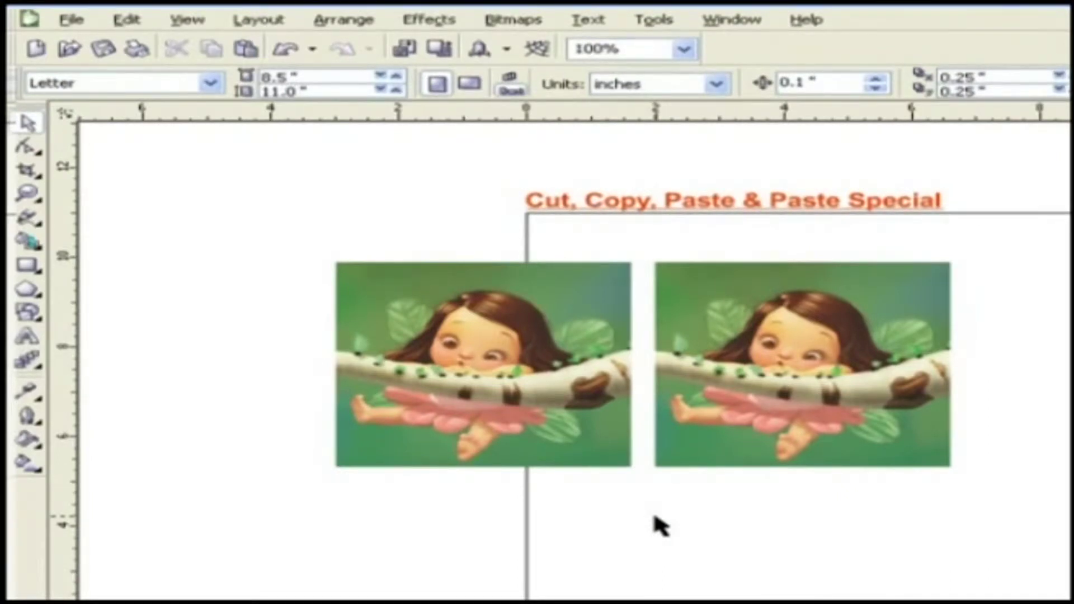
left_click(517, 404)
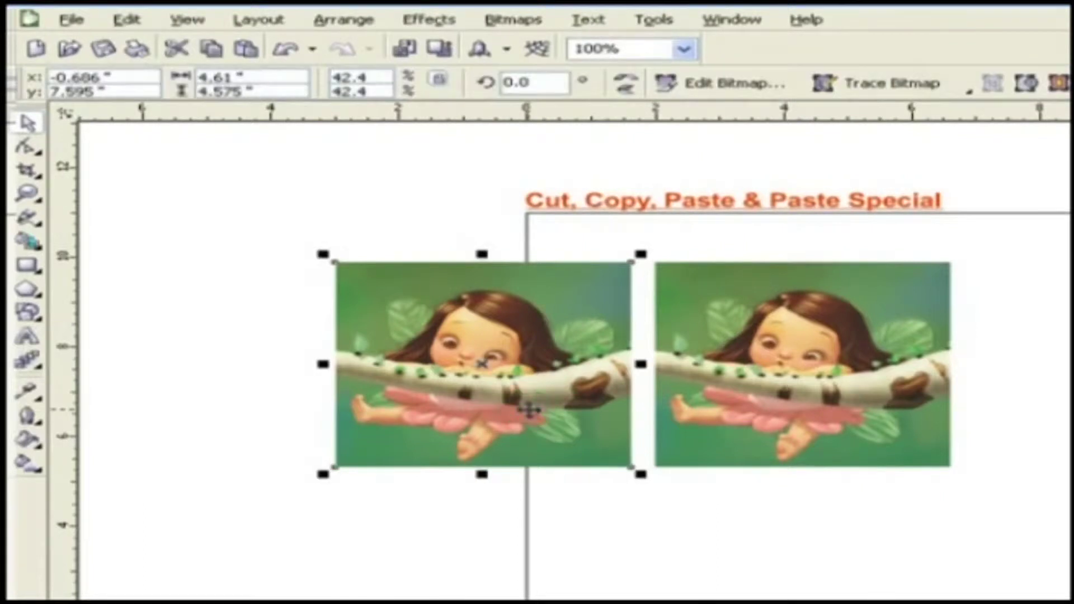
right_click(350, 305)
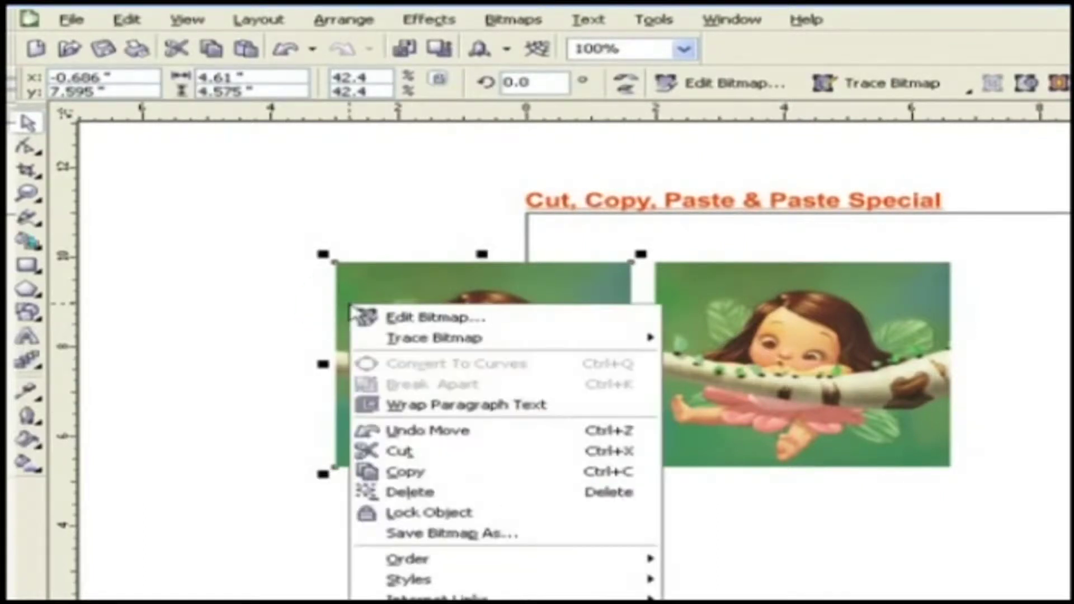
left_click(448, 451)
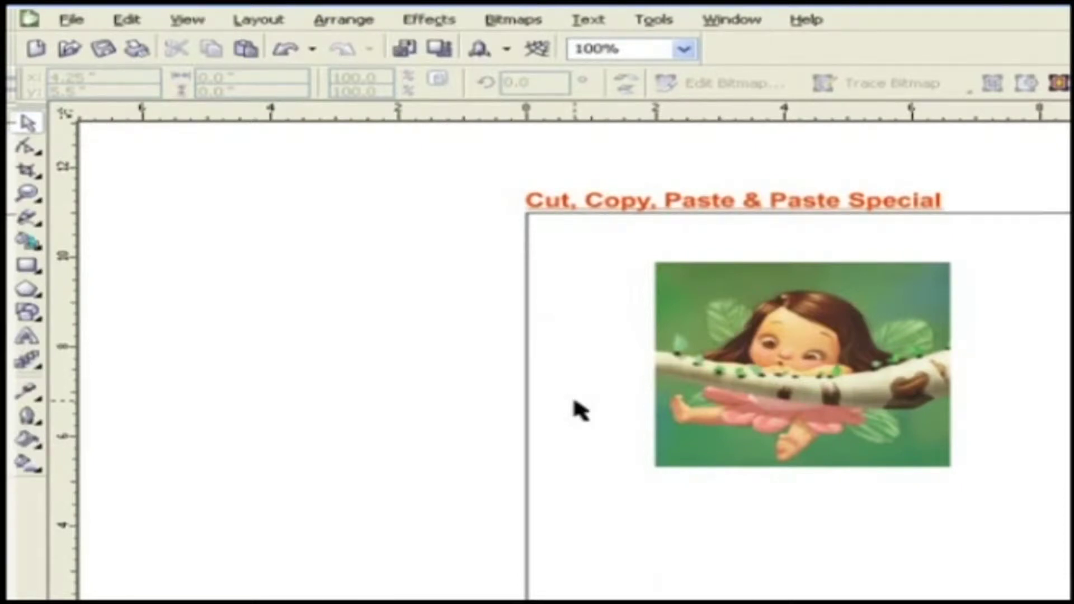
left_click(130, 22)
left_click(158, 150)
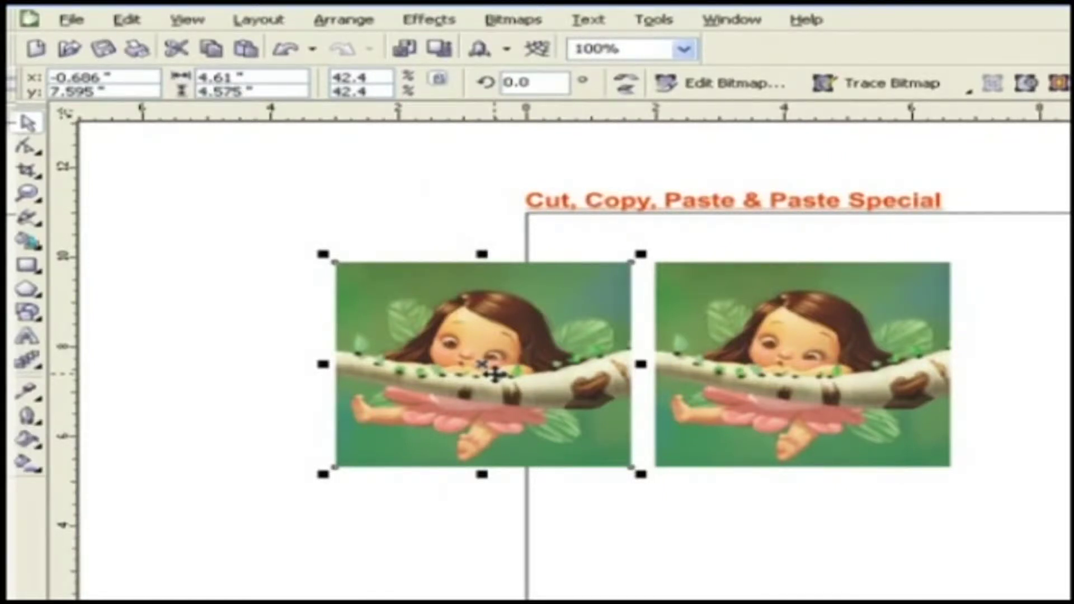
left_click(437, 523)
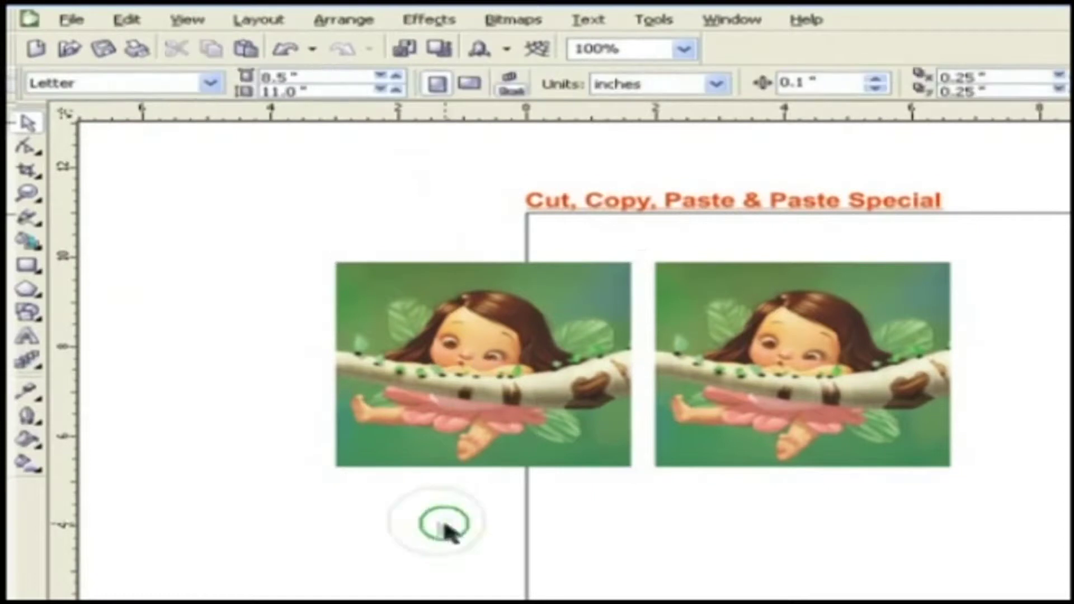
left_click(499, 385)
right_click(499, 385)
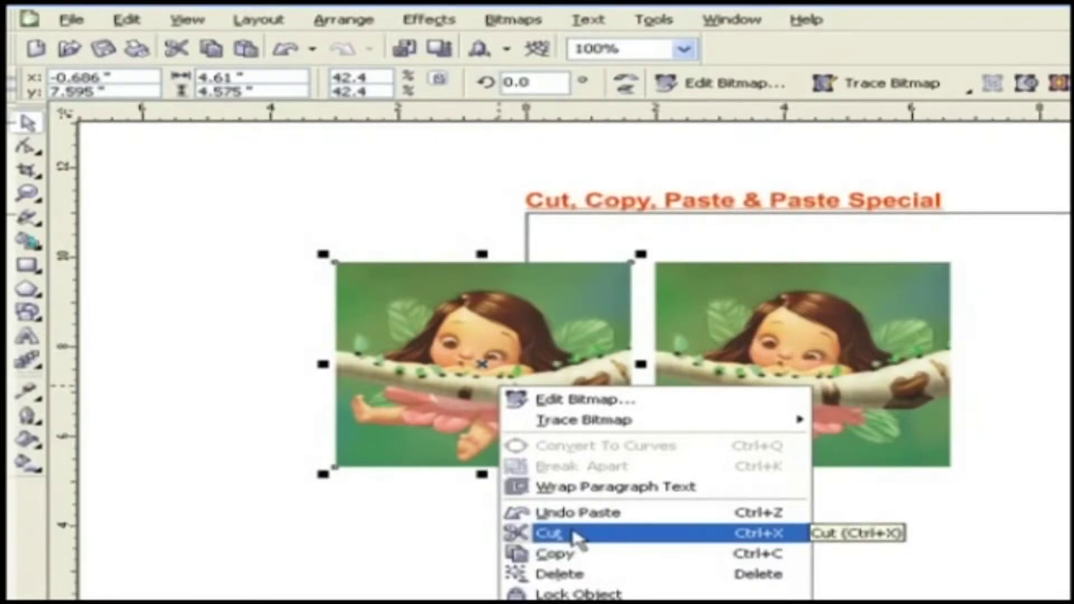
left_click(411, 550)
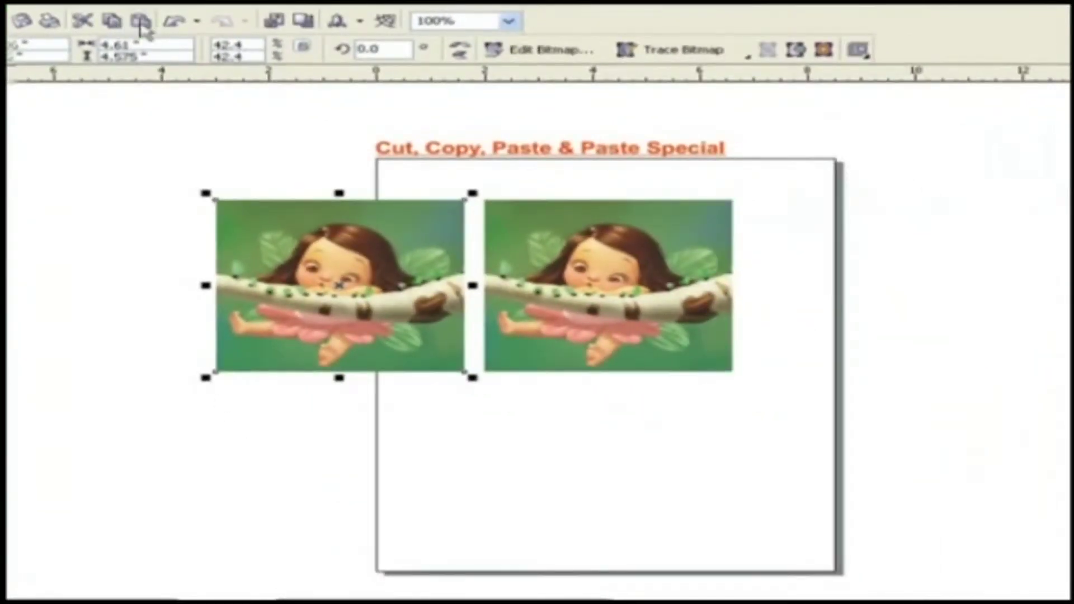
Drop a third bitmap copy below the left picture, then copy Excel cells A1:D6.
left_click_drag(342, 274, 339, 466)
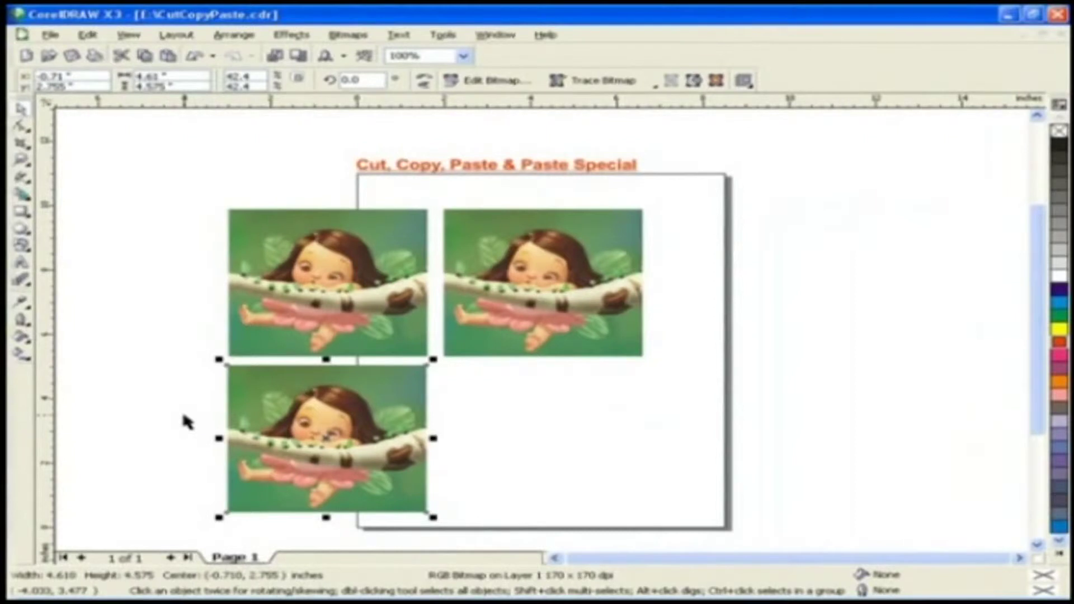
left_click(186, 423)
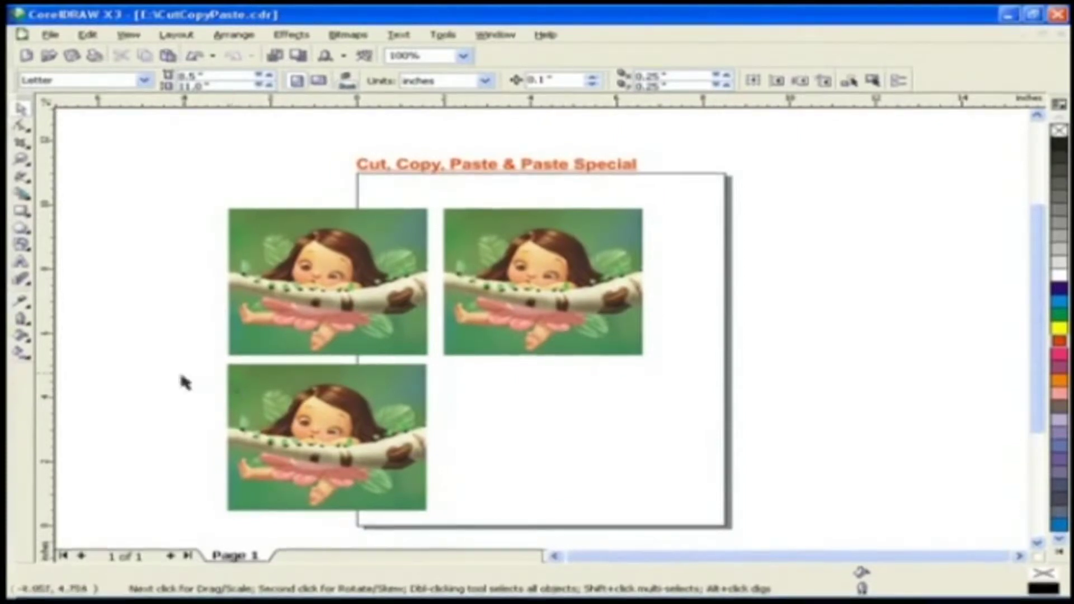
left_click(419, 594)
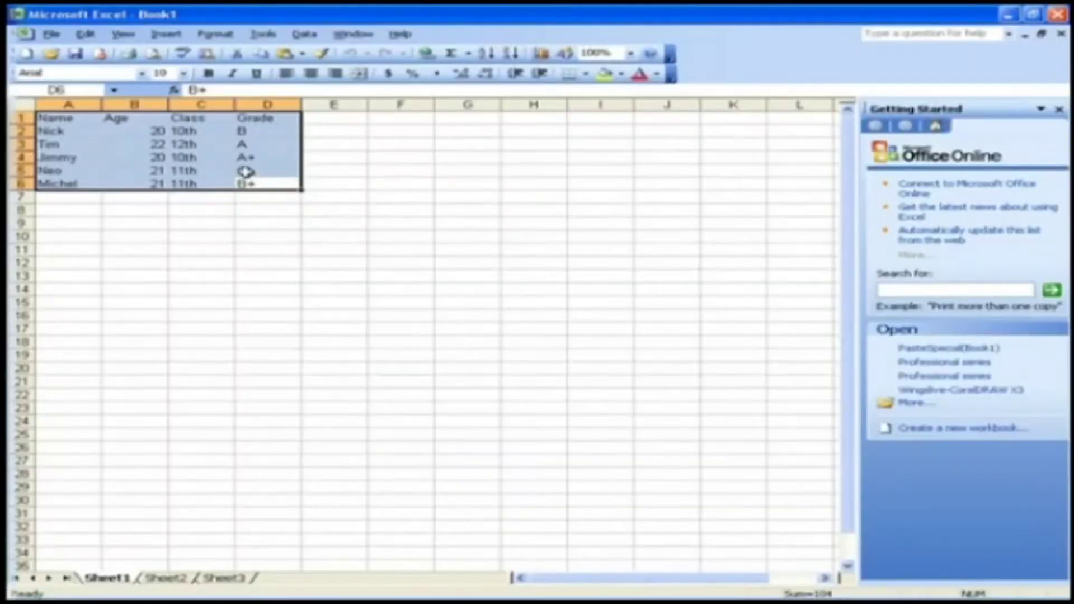
right_click(230, 151)
left_click(260, 178)
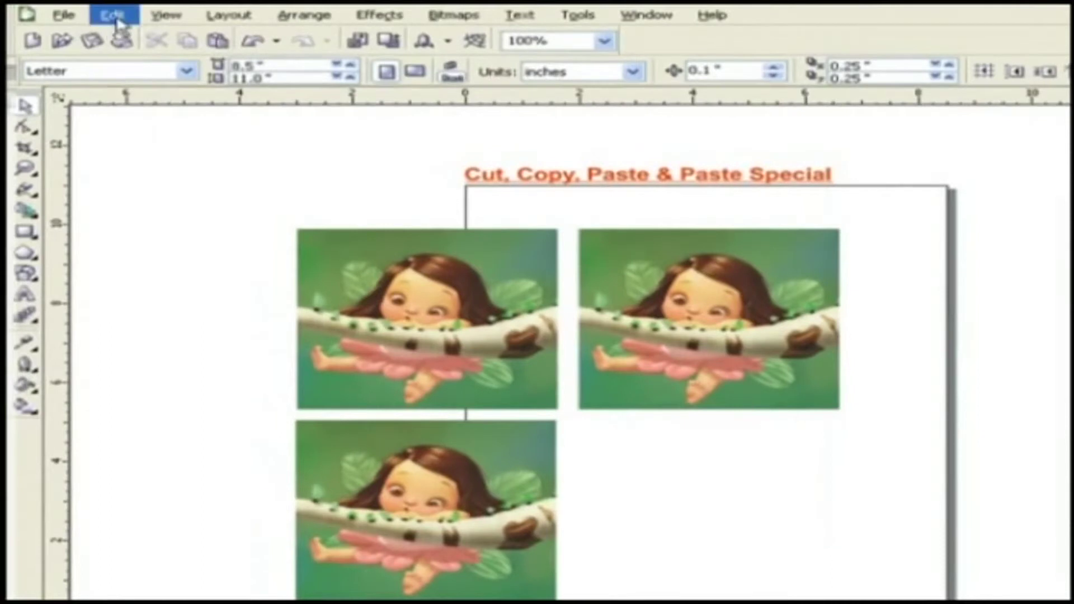
Bring up Paste Special for the copied Excel range Sheet1!R1C1:R6C4.
left_click(115, 16)
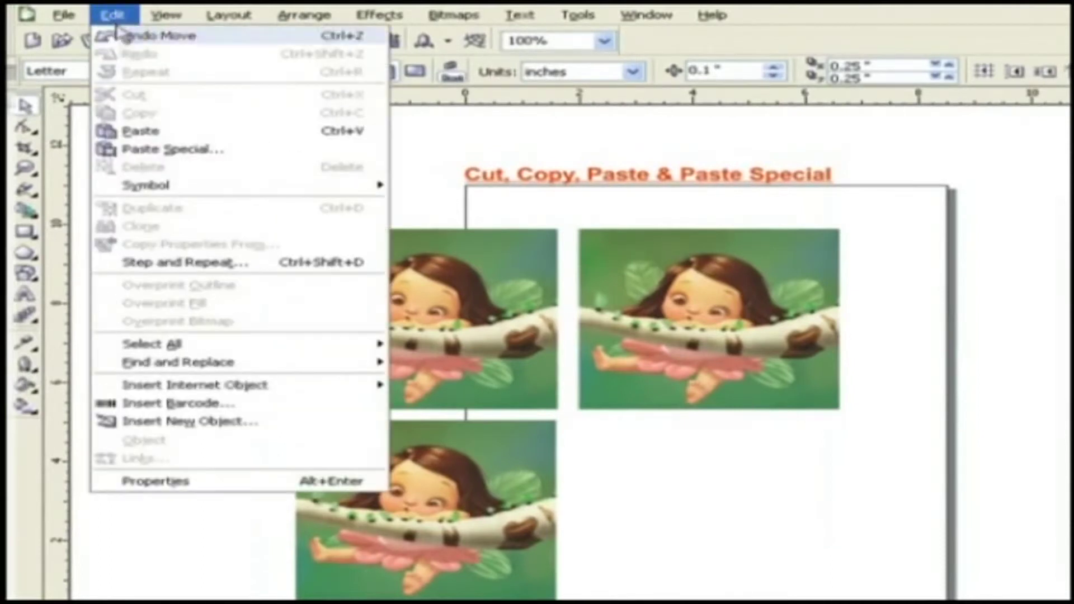
left_click(137, 149)
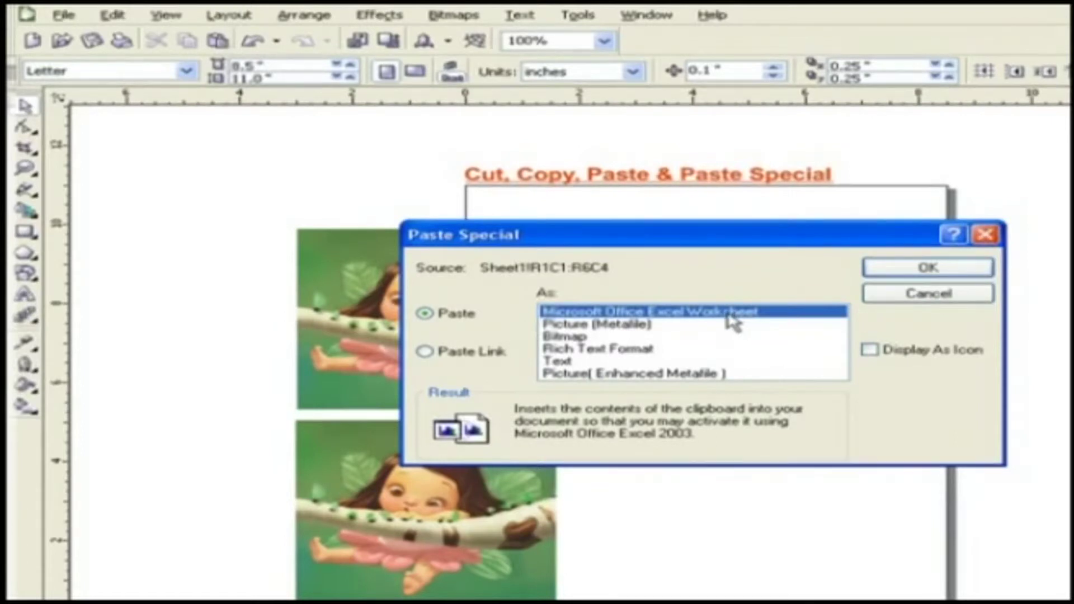
Paste the table as an Excel worksheet, enlarge it about 258% below the right picture.
left_click(898, 270)
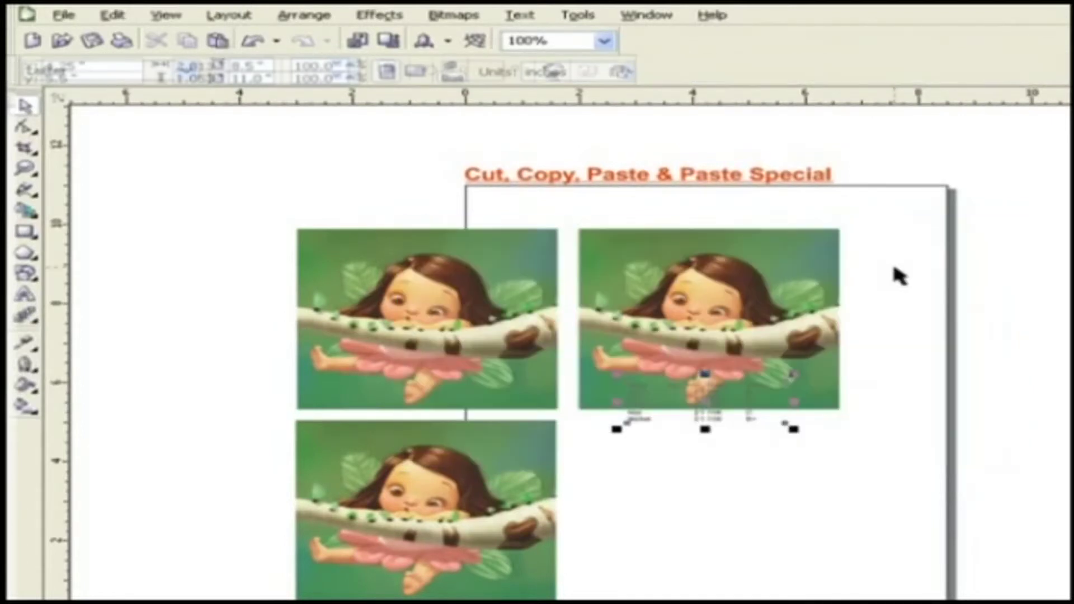
left_click_drag(704, 389, 706, 492)
left_click_drag(797, 478, 921, 442)
left_click_drag(715, 503, 815, 505)
left_click(788, 595)
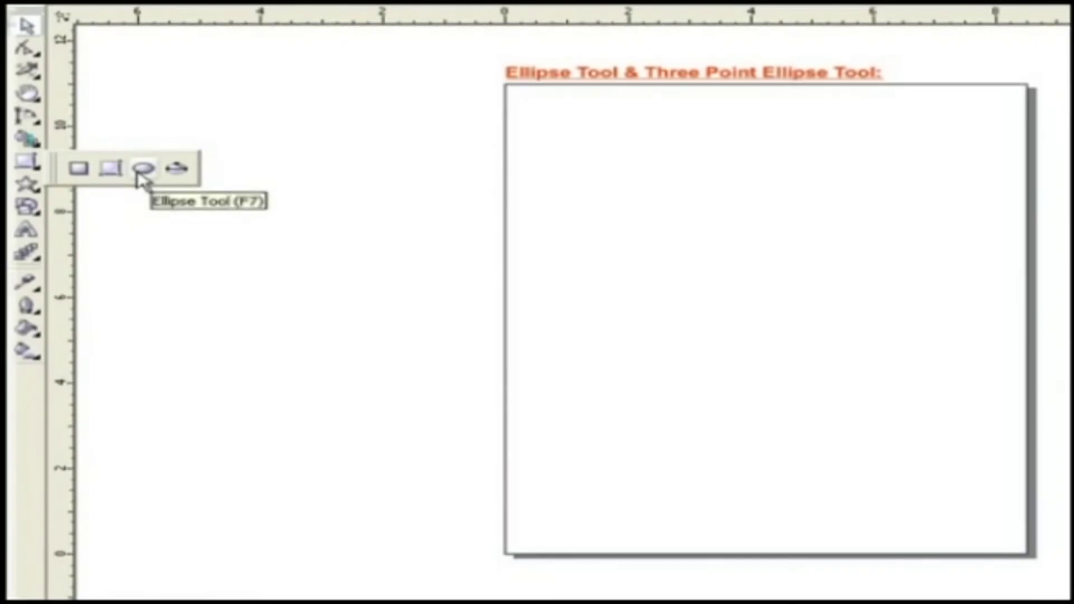
Select the Ellipse Tool (F7) from the Rectangle flyout.
left_click(140, 171)
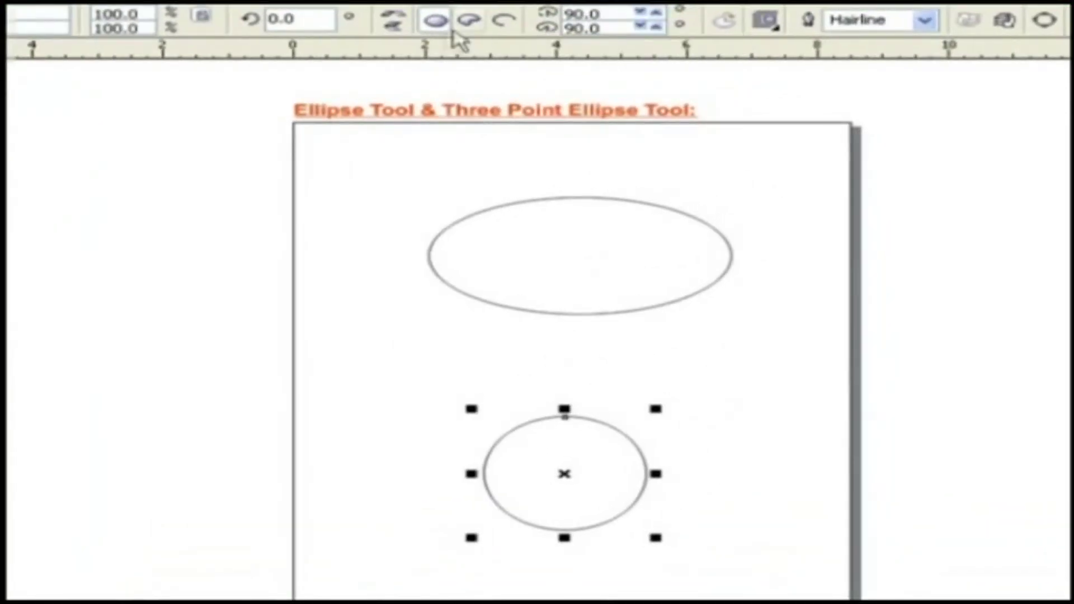
Make the circle a pie, then draw an ellipse left of the page and turn it into an arc.
left_click(468, 20)
left_click_drag(52, 188, 214, 299)
left_click(472, 22)
left_click(503, 22)
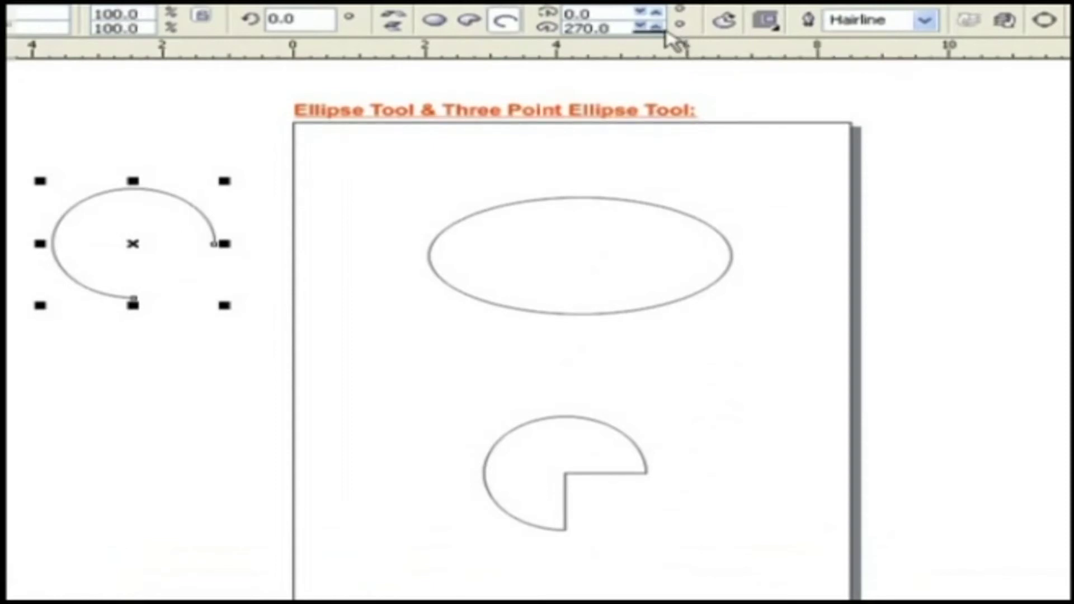
Toggle the arc's Clockwise/Counterclockwise direction and give it a 4.0 pt outline.
left_click(725, 22)
left_click(724, 21)
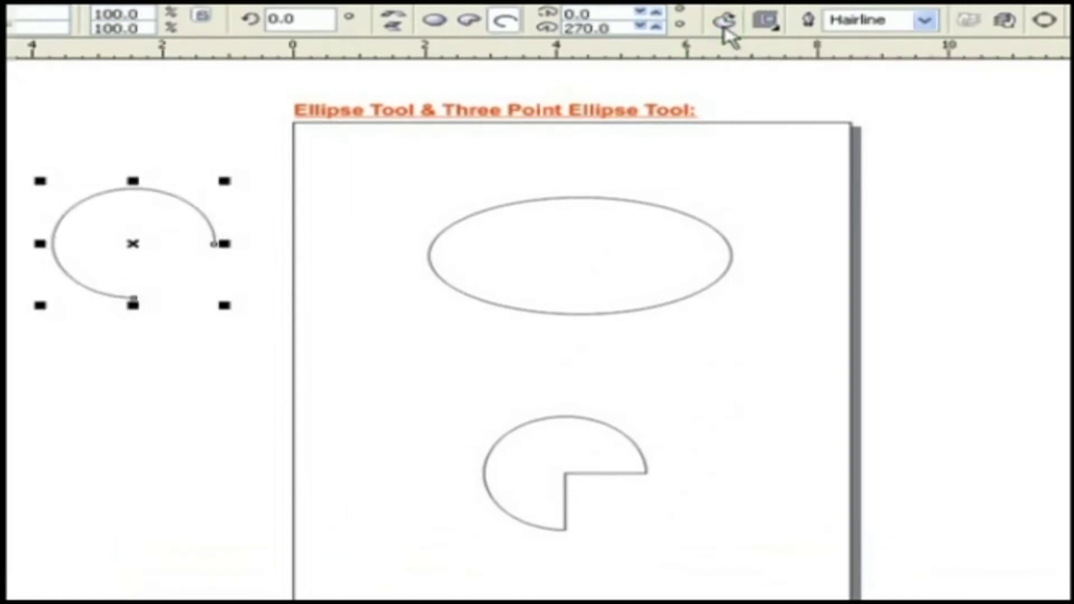
left_click(724, 21)
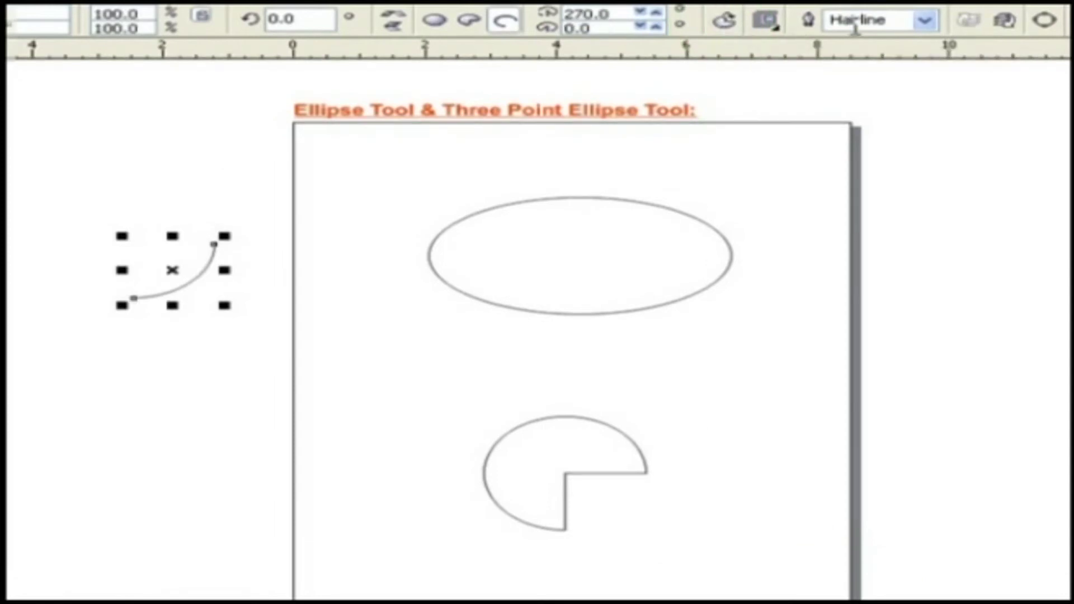
left_click(928, 22)
left_click(933, 110)
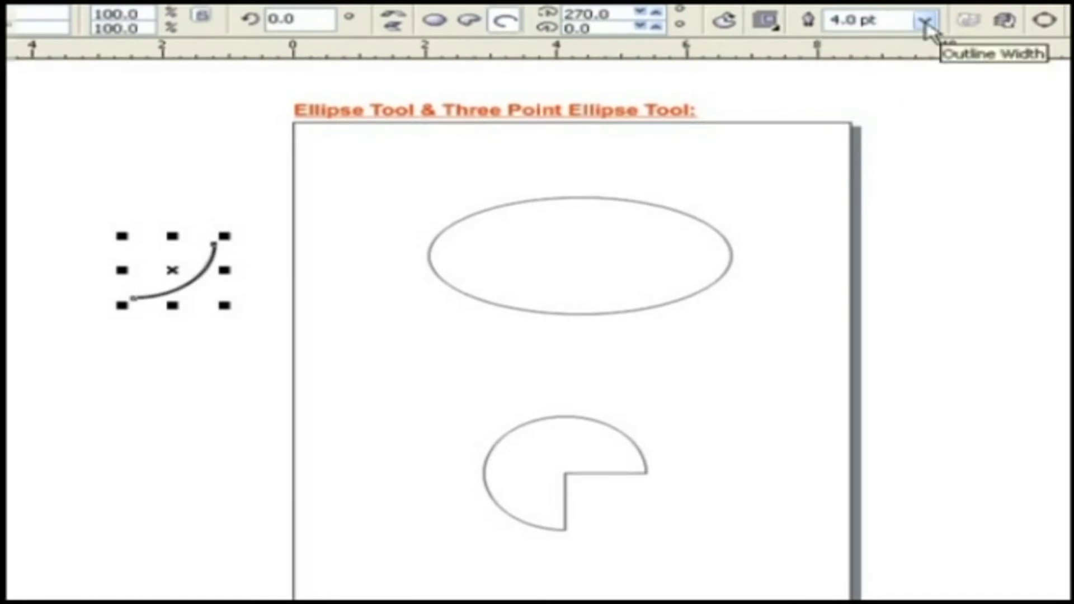
left_click(1046, 21)
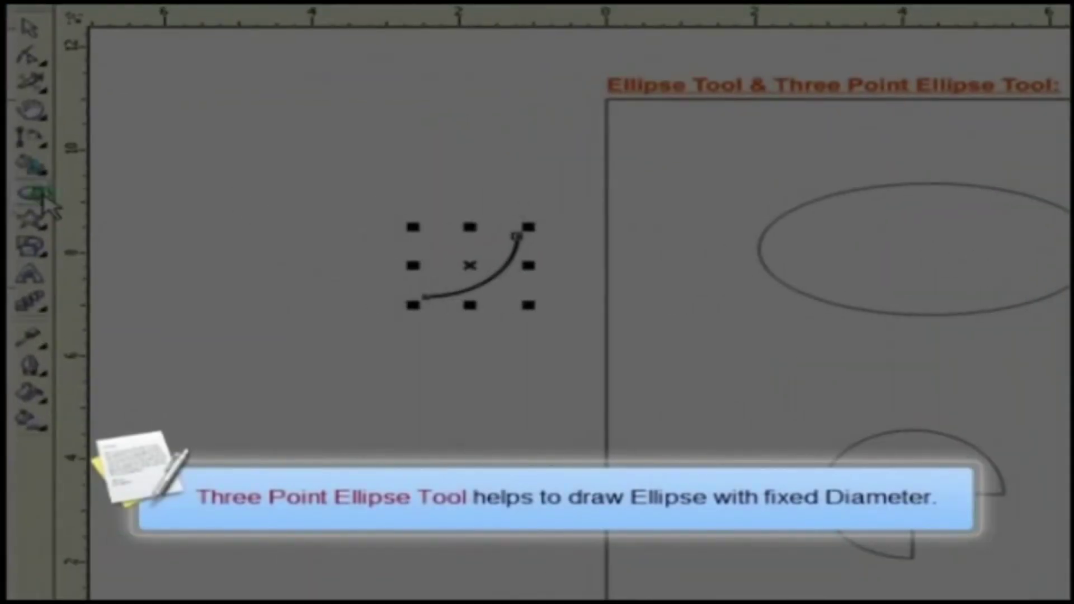
Draw a 3.973 × 1.926-inch three-point ellipse below the arc, left of the page.
left_click(48, 205)
left_click(209, 201)
left_click_drag(302, 468, 594, 468)
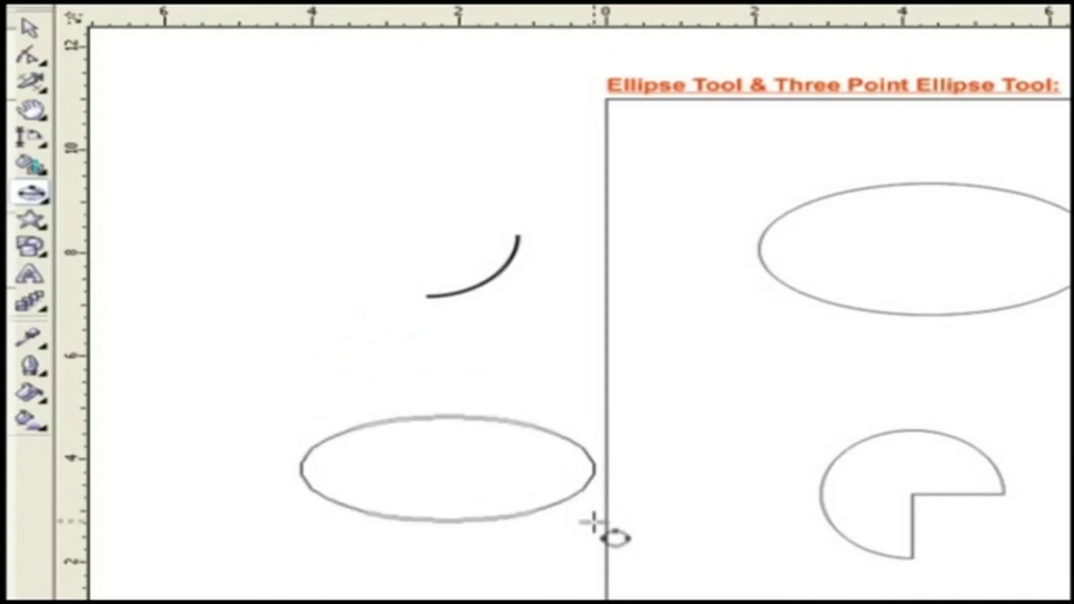
left_click(594, 520)
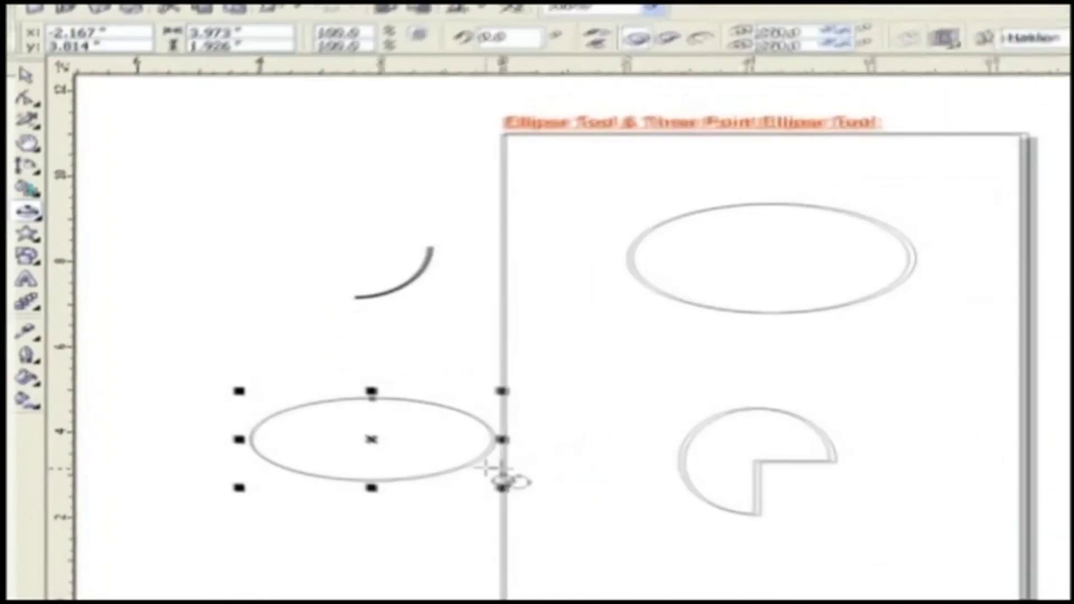